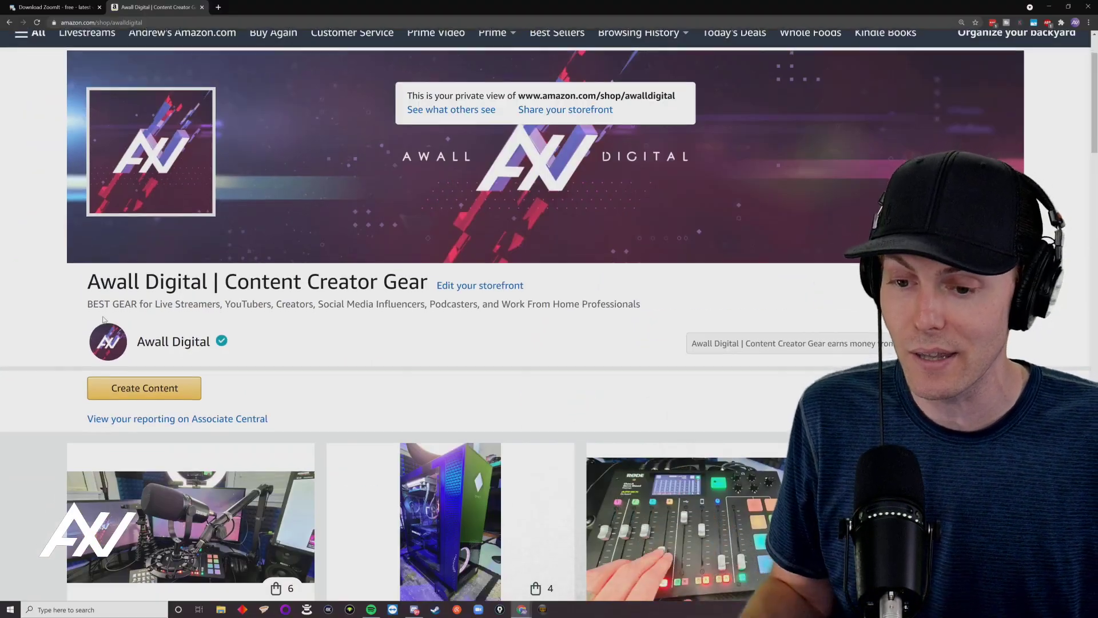
scroll(103, 320, down, 6)
scroll(107, 300, down, 2)
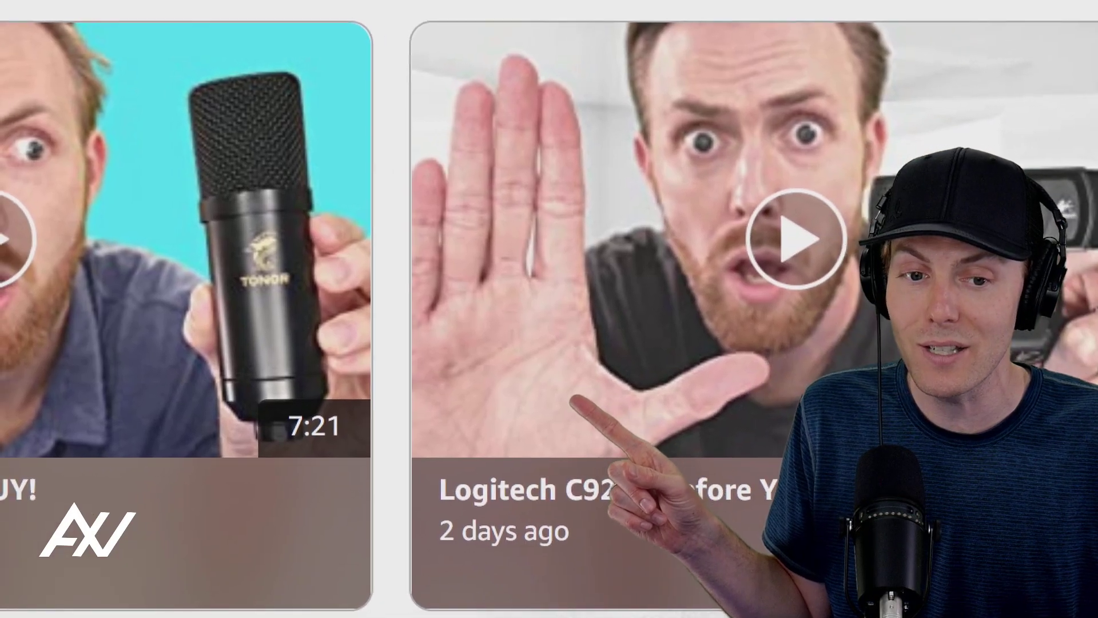
scroll(355, 229, down, 5)
scroll(356, 228, down, 5)
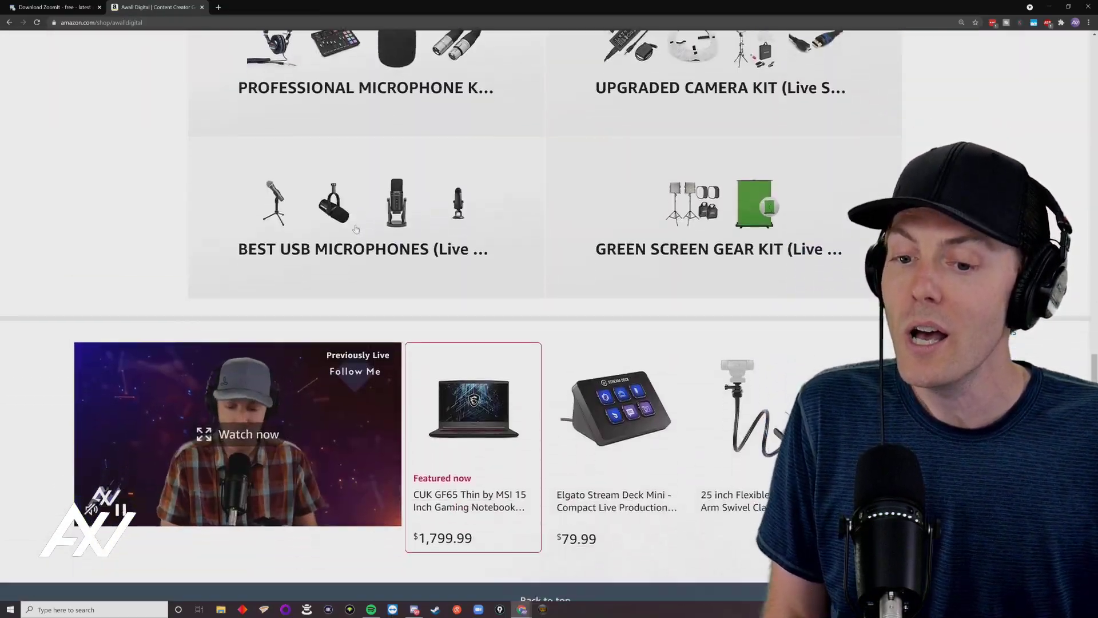
scroll(355, 229, down, 3)
- Briefly view and close a past livestream, then switch to the ZoomIt download page
click(206, 218)
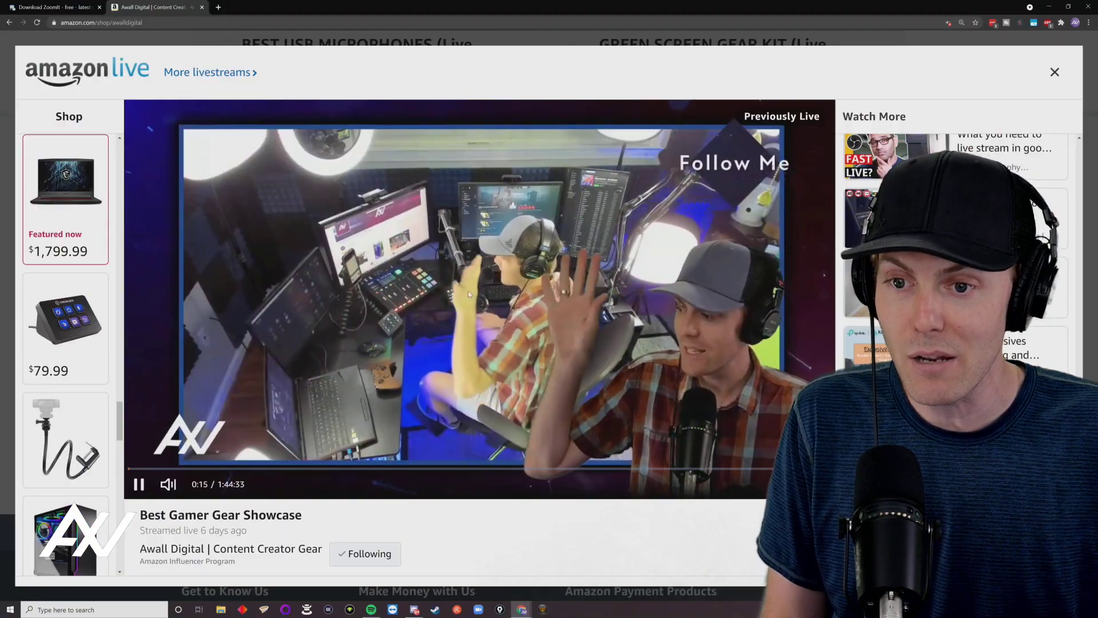
click(401, 36)
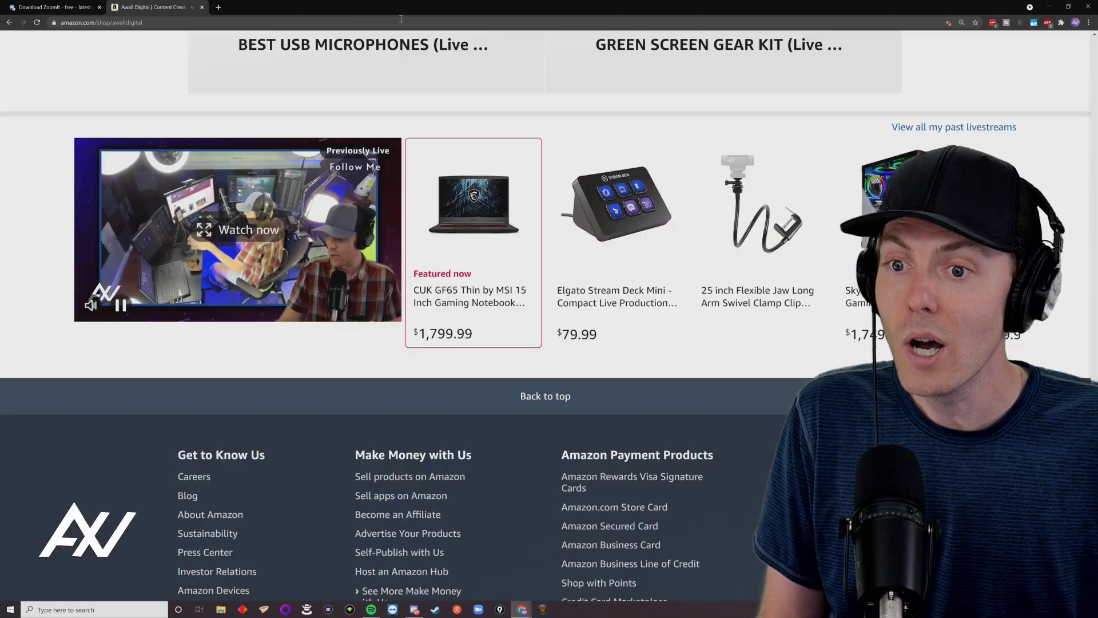
click(42, 4)
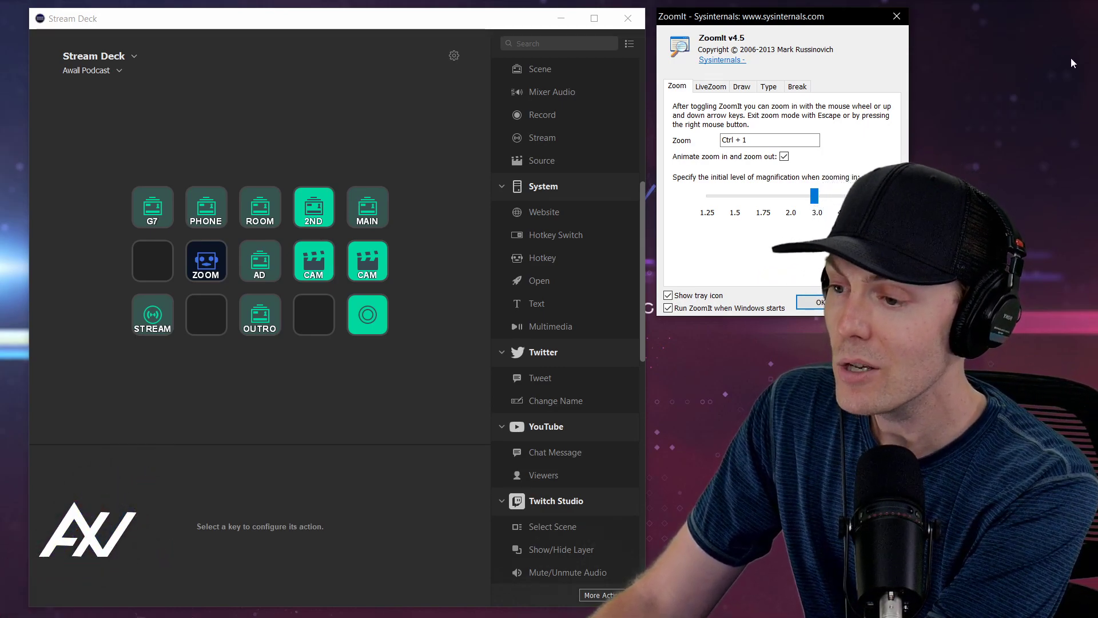
mouse_move(832, 20)
mouse_down()
mouse_move(349, 65)
mouse_move(358, 66)
mouse_up()
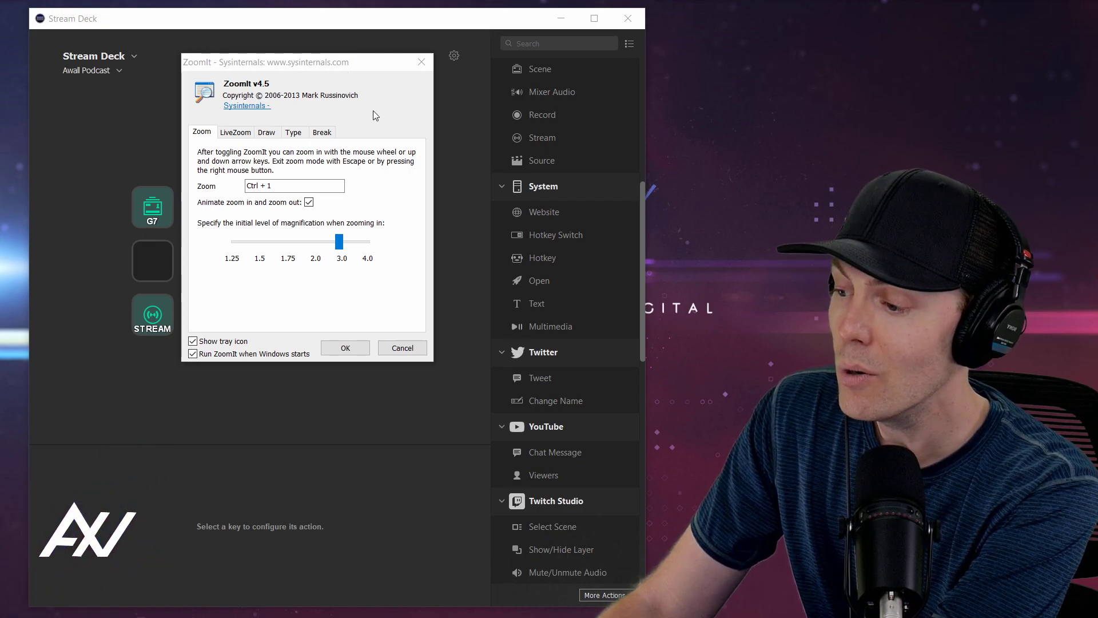
- Confirm the ZoomIt settings and test the Ctrl+1 zoom shortcut twice
click(347, 349)
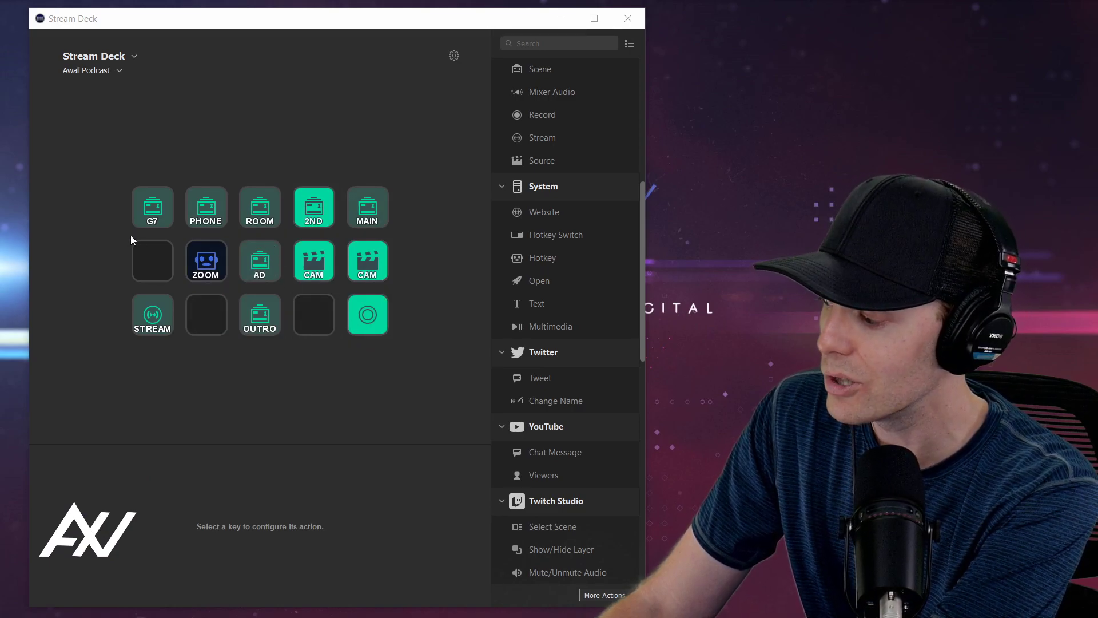
key(ctrl+1)
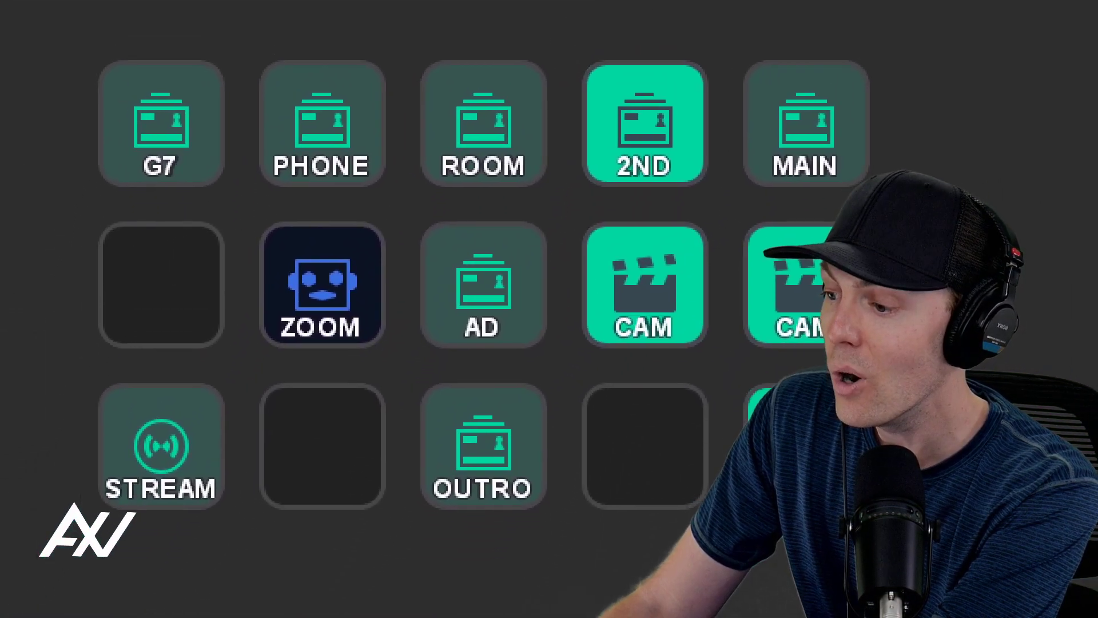
key(Escape)
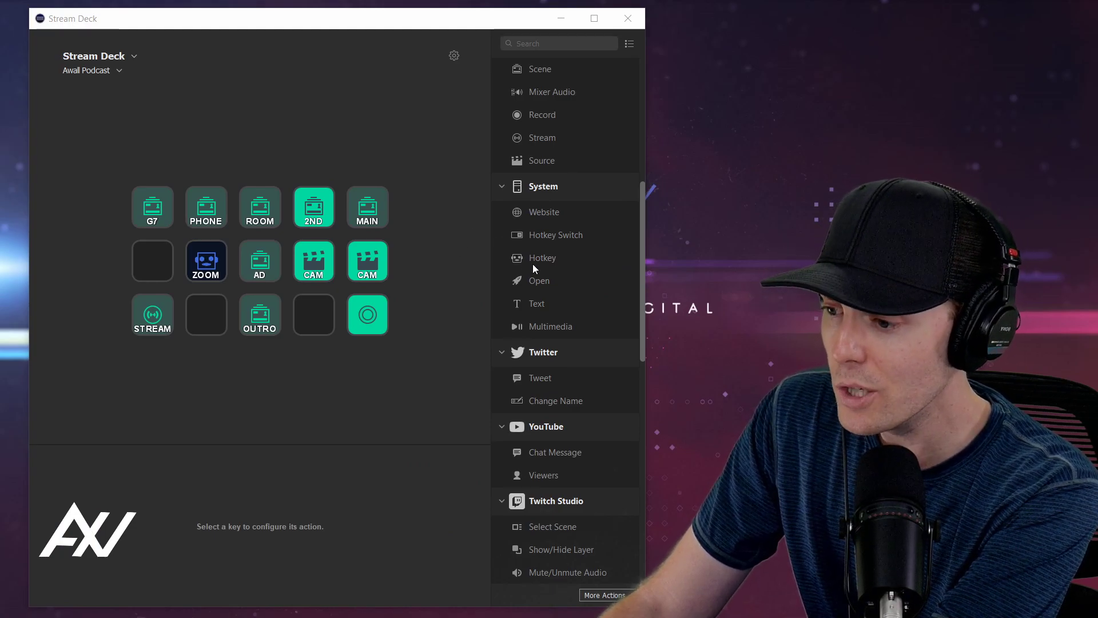
key(ctrl+1)
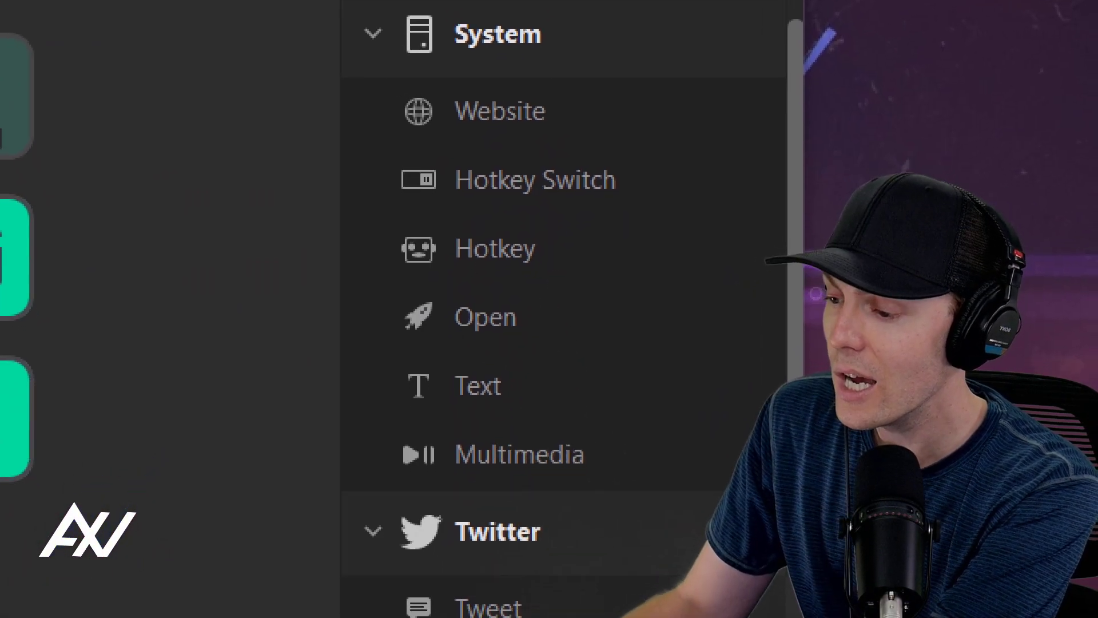
key(Escape)
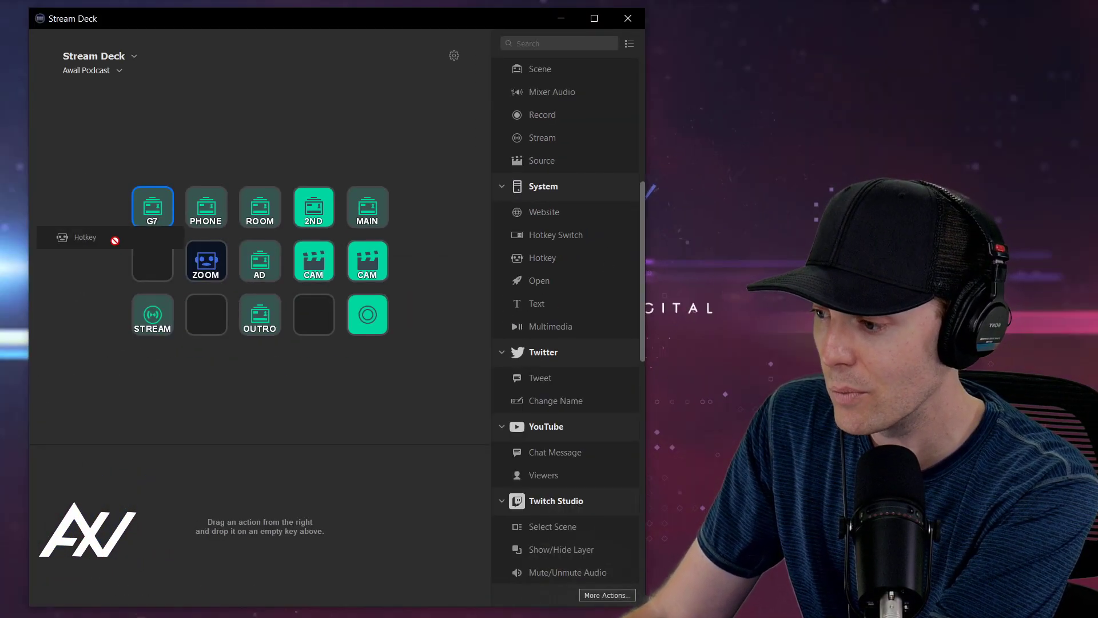
- Place a Hotkey action on the empty key, sending Ctrl+1 and titled ZOOM
drag(566, 257, 152, 266)
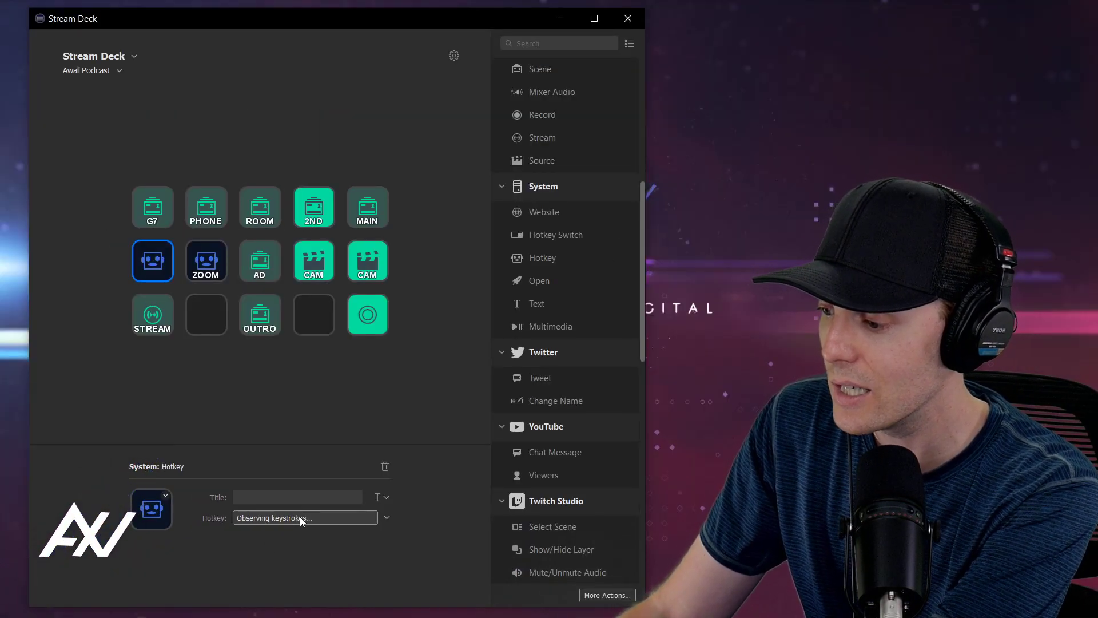
key(ctrl+1)
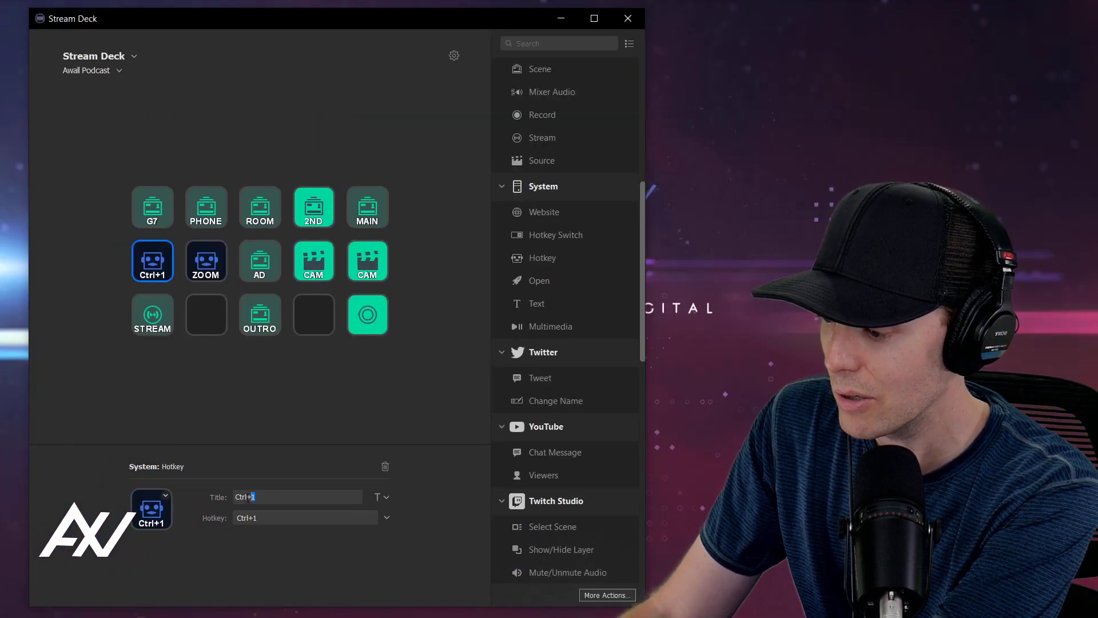
key(ctrl+a)
text(ZOOM)
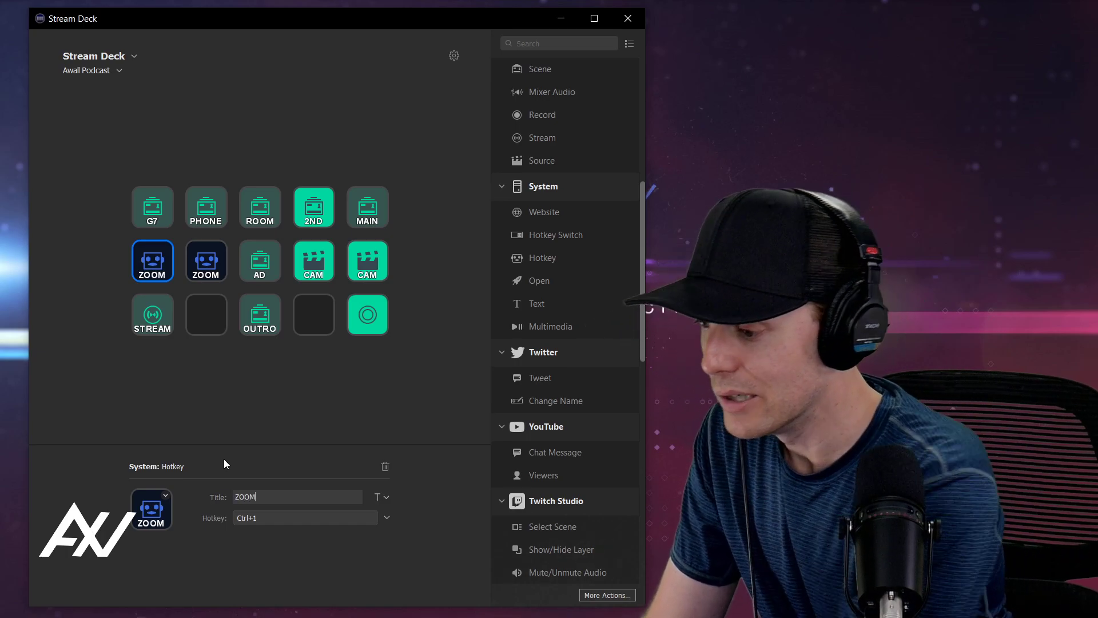
click(270, 397)
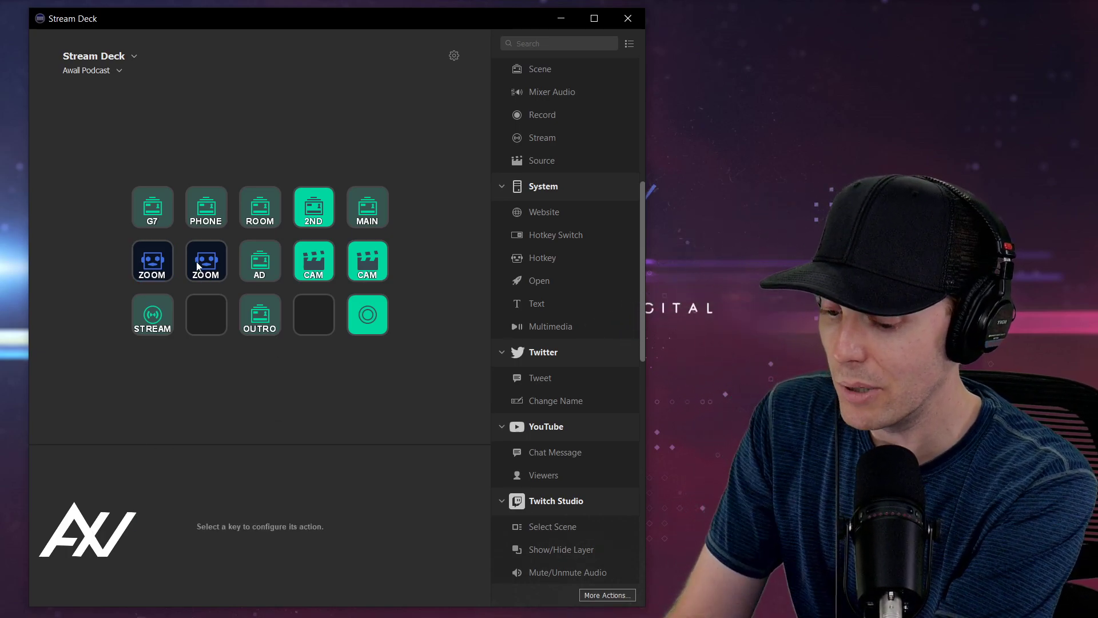